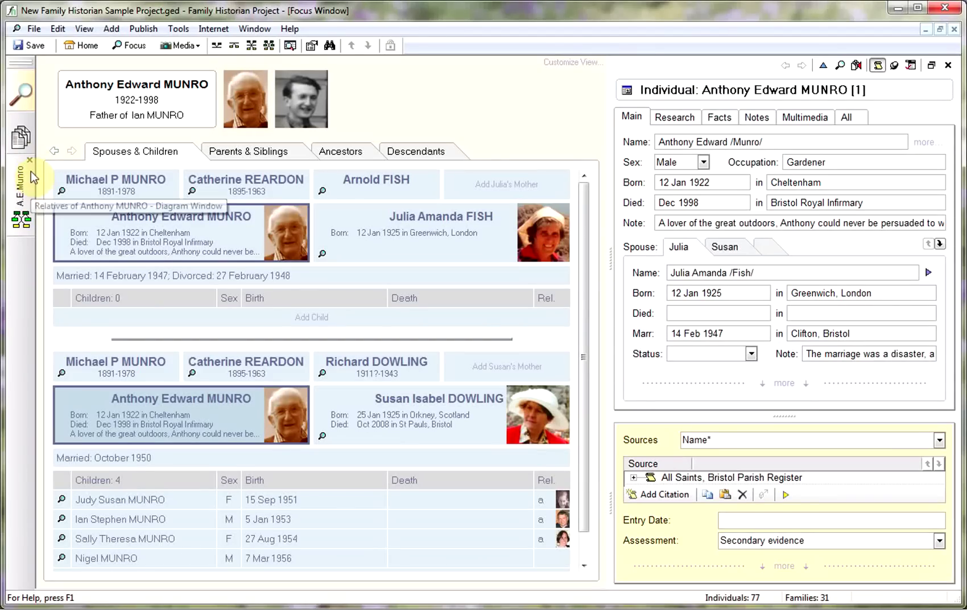
click(29, 161)
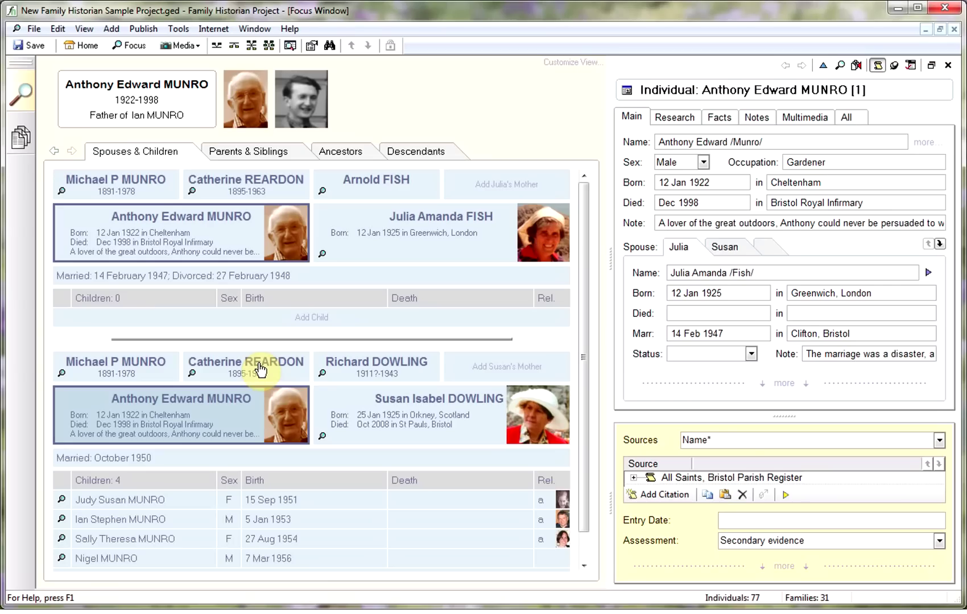
click(206, 423)
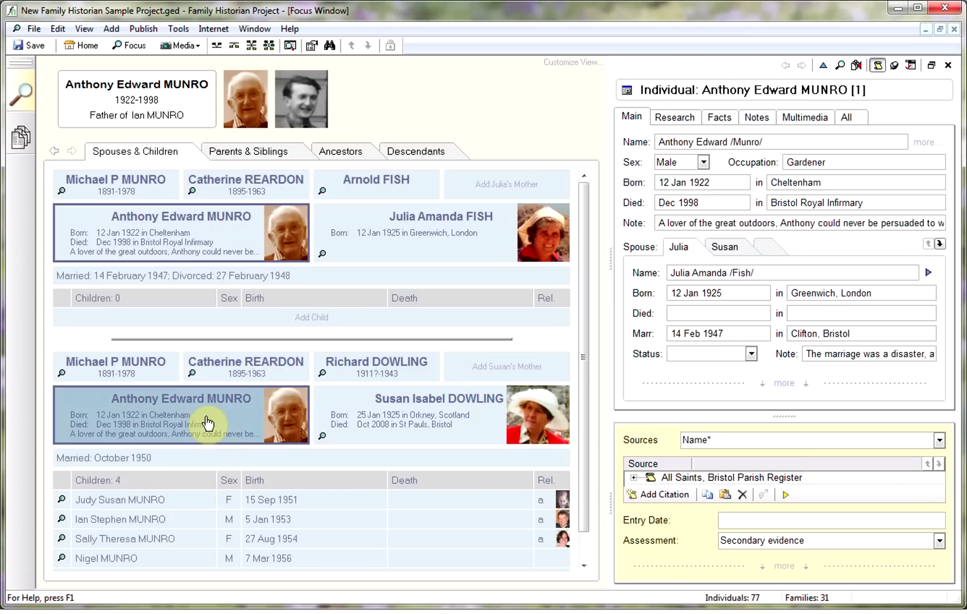
click(270, 46)
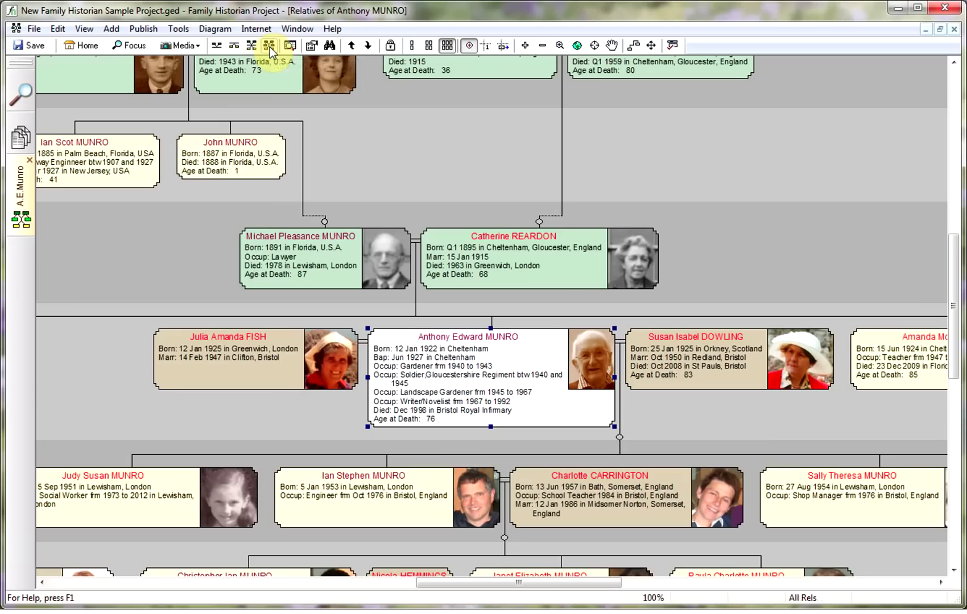
click(578, 47)
click(611, 337)
click(502, 327)
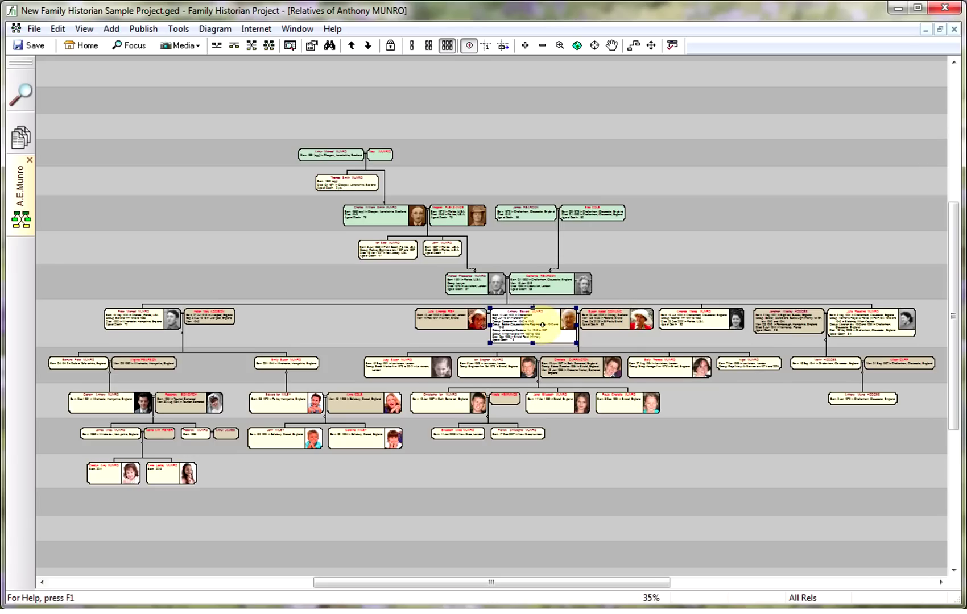
click(626, 490)
click(539, 330)
ctrl+click(612, 322)
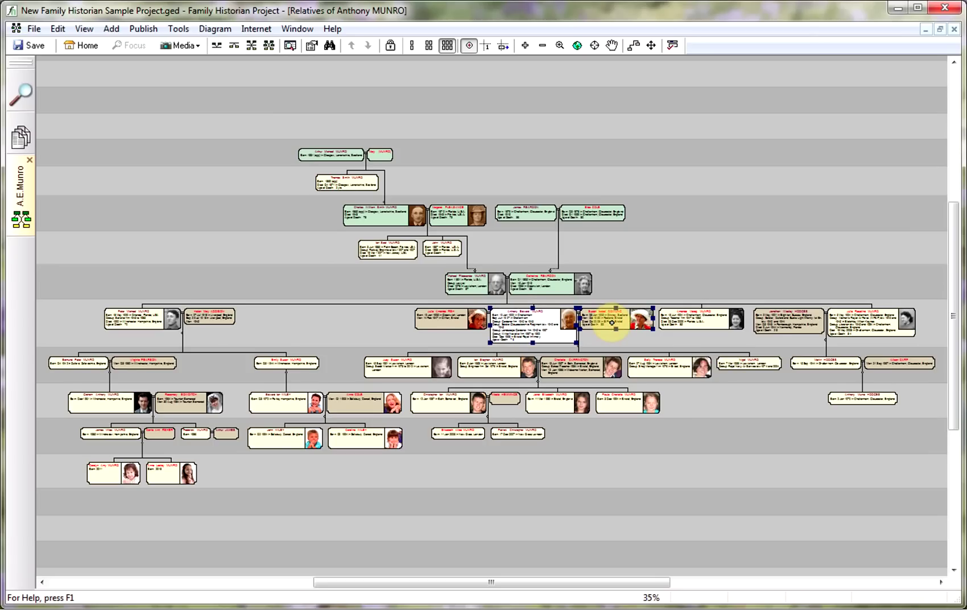
click(270, 43)
click(577, 44)
click(657, 308)
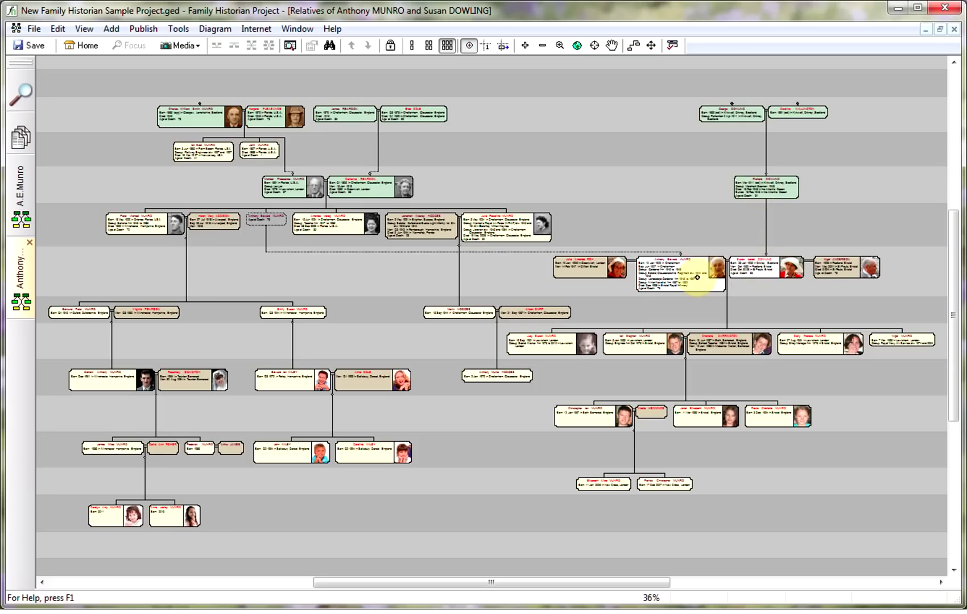
click(566, 267)
click(589, 293)
click(580, 270)
right_click(578, 185)
mouse_move(629, 230)
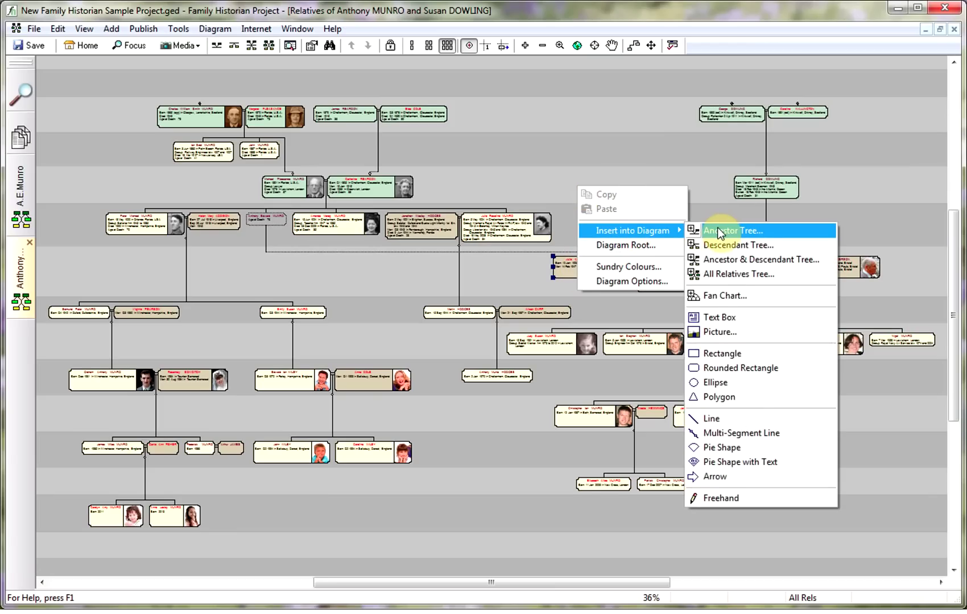
click(719, 274)
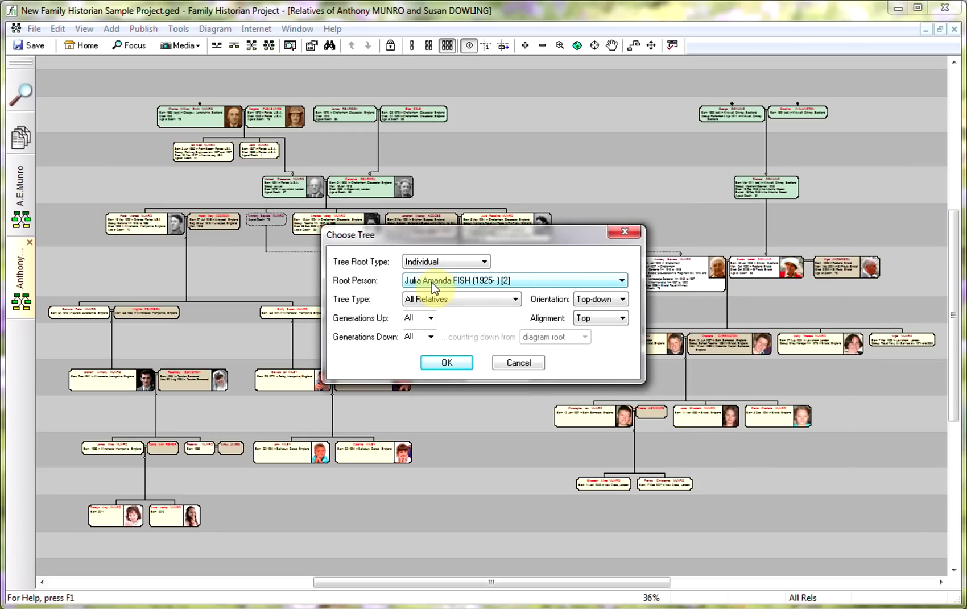
click(451, 363)
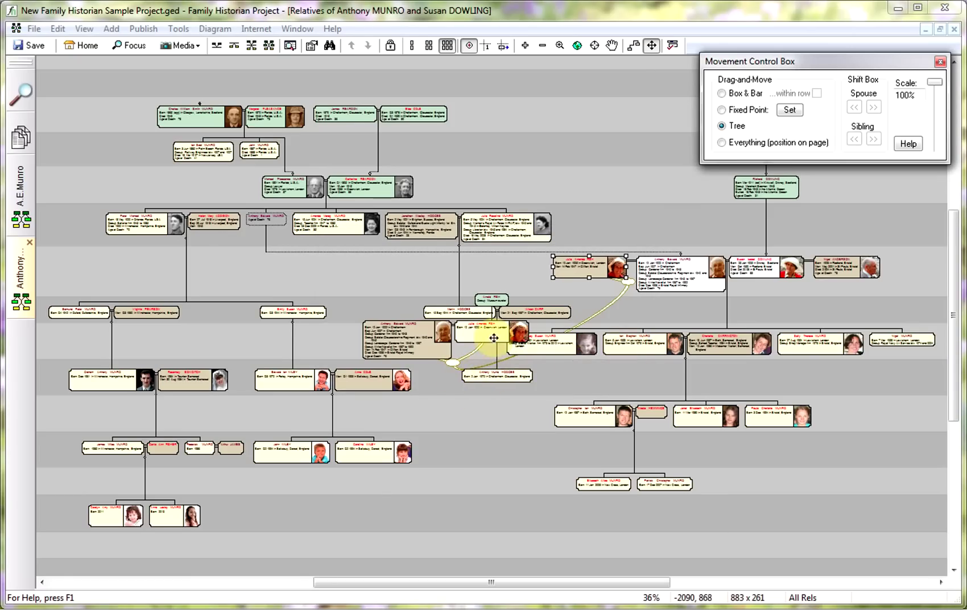
drag(483, 335, 621, 171)
click(557, 171)
right_click(558, 172)
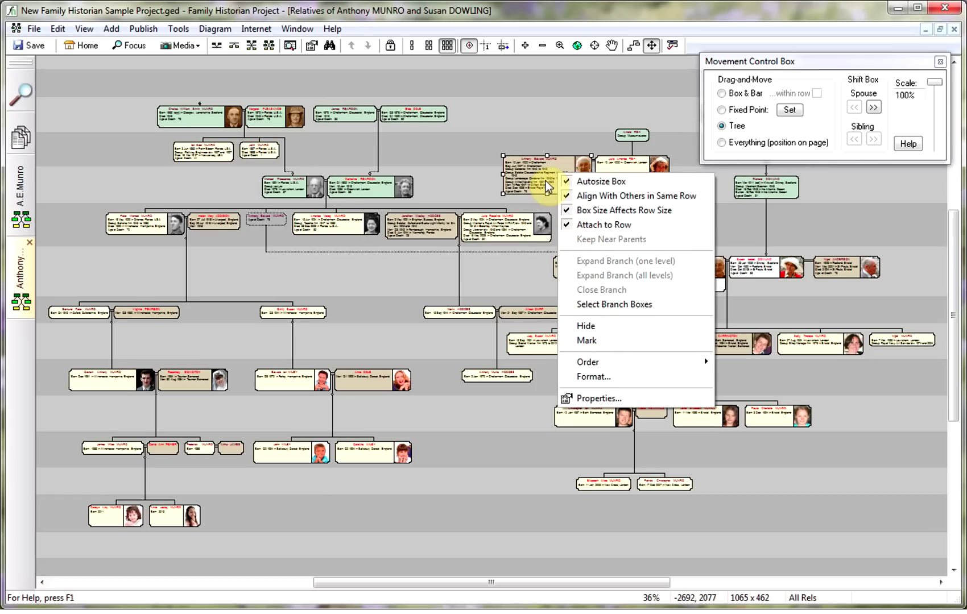
click(604, 325)
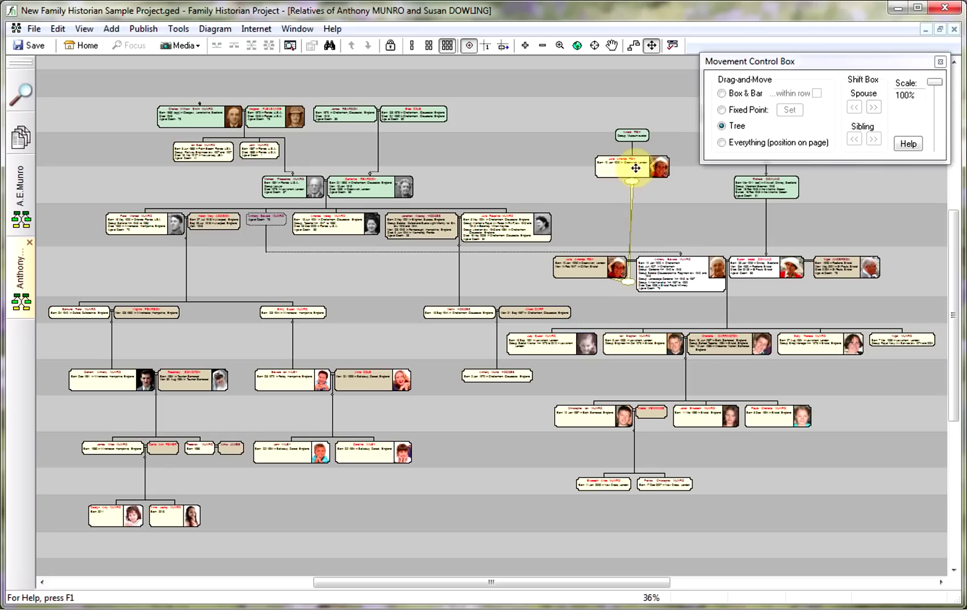
mouse_move(631, 165)
mouse_down()
mouse_move(616, 228)
mouse_move(626, 194)
mouse_move(598, 234)
mouse_move(594, 271)
mouse_move(617, 161)
mouse_up()
drag(611, 158, 588, 270)
click(612, 158)
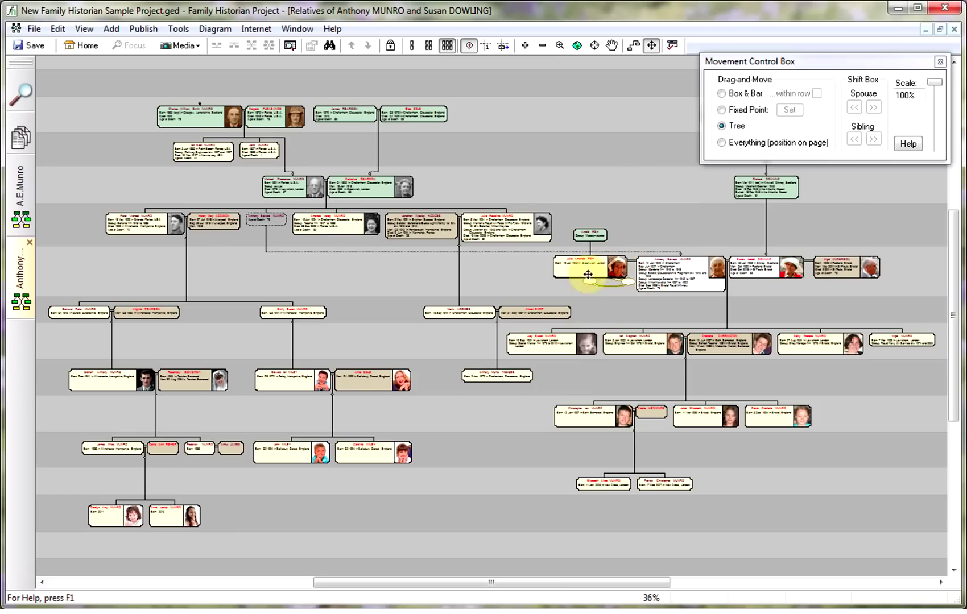
drag(604, 285, 640, 284)
Zoom in on Julia's and Anthony's boxes and nudge Julia's box into place beside him.
click(561, 45)
drag(502, 201, 713, 354)
drag(403, 275, 401, 275)
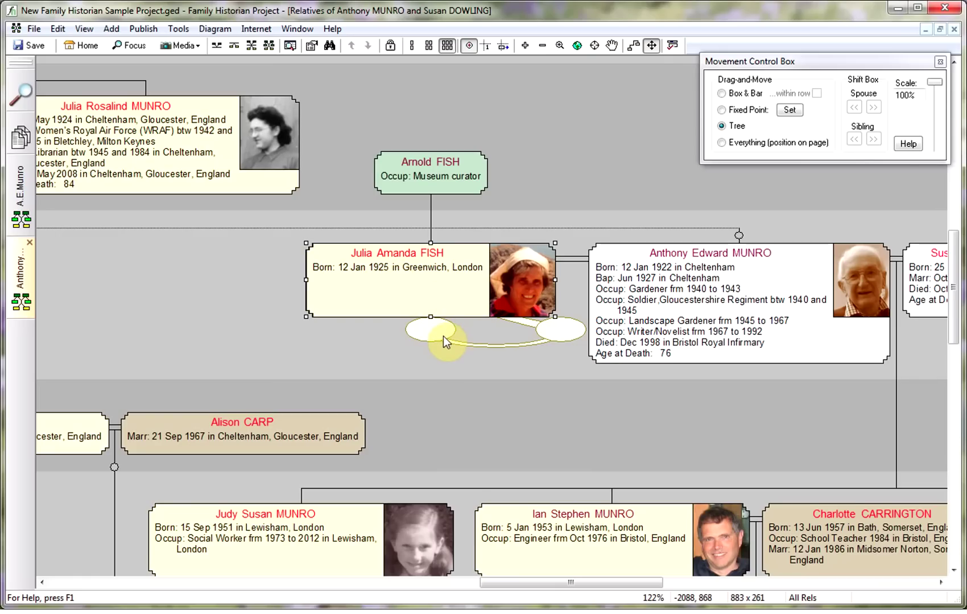
Untick Check for duplicates in Diagram Options and apply the change.
click(179, 268)
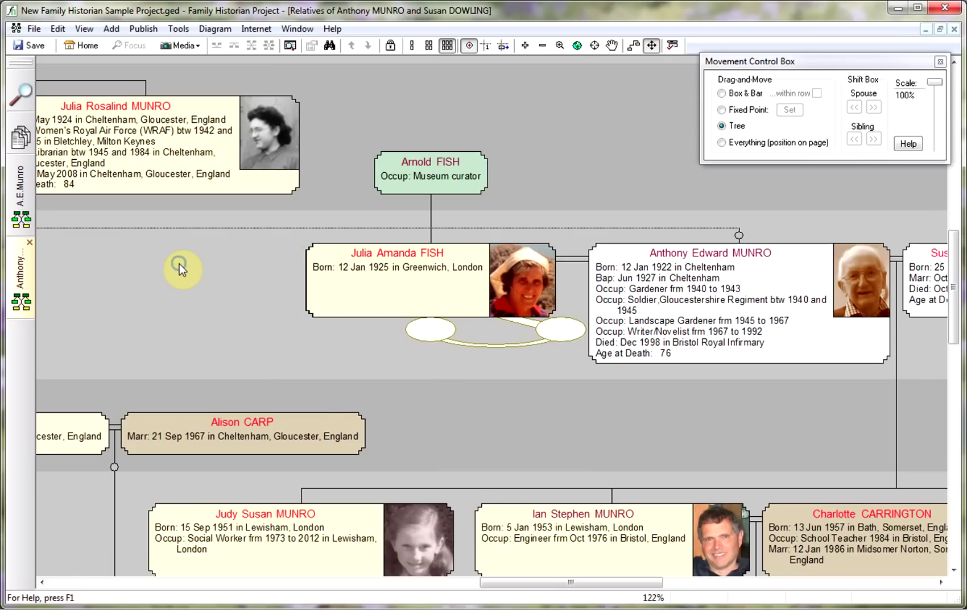
right_click(180, 268)
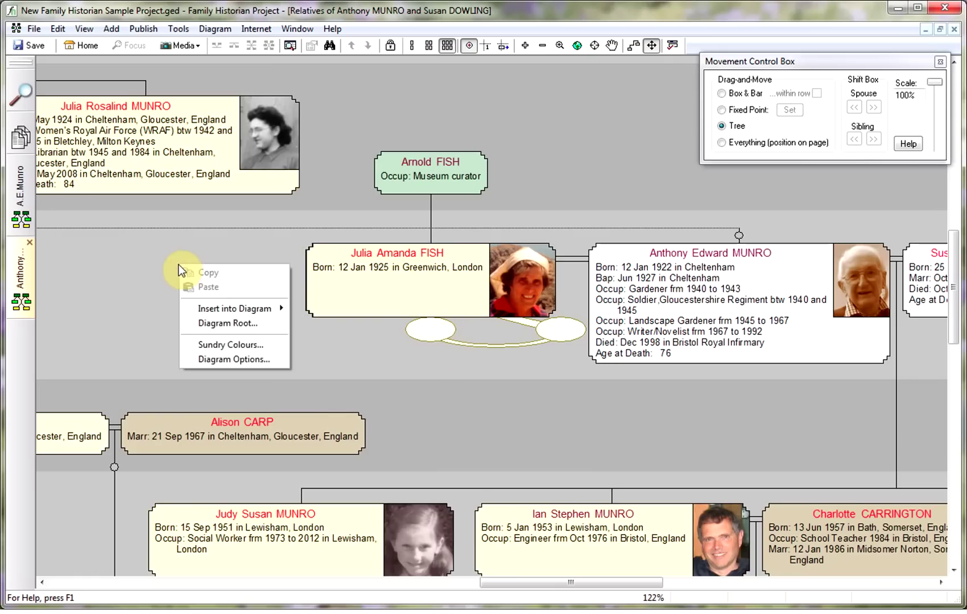
click(220, 362)
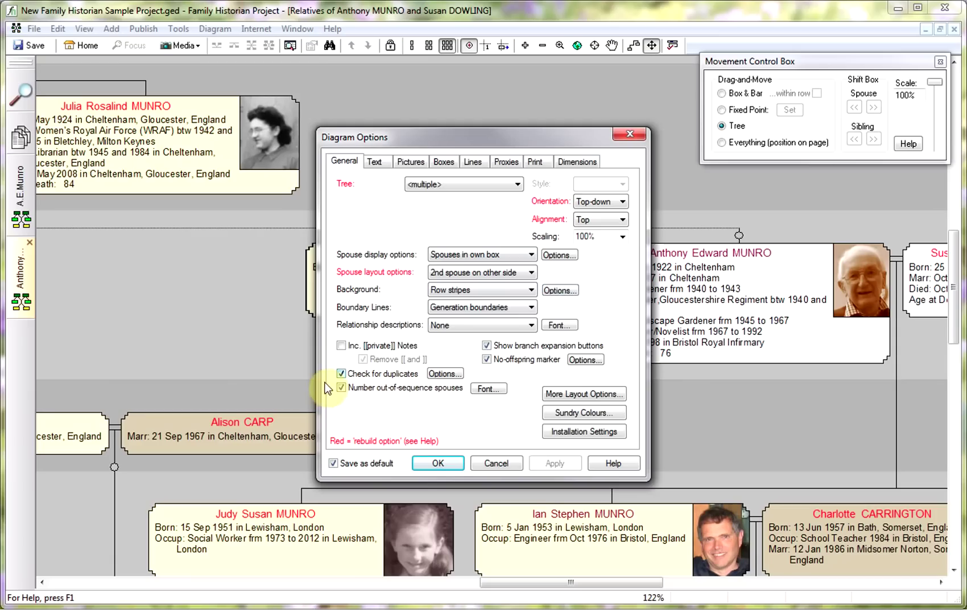
click(341, 376)
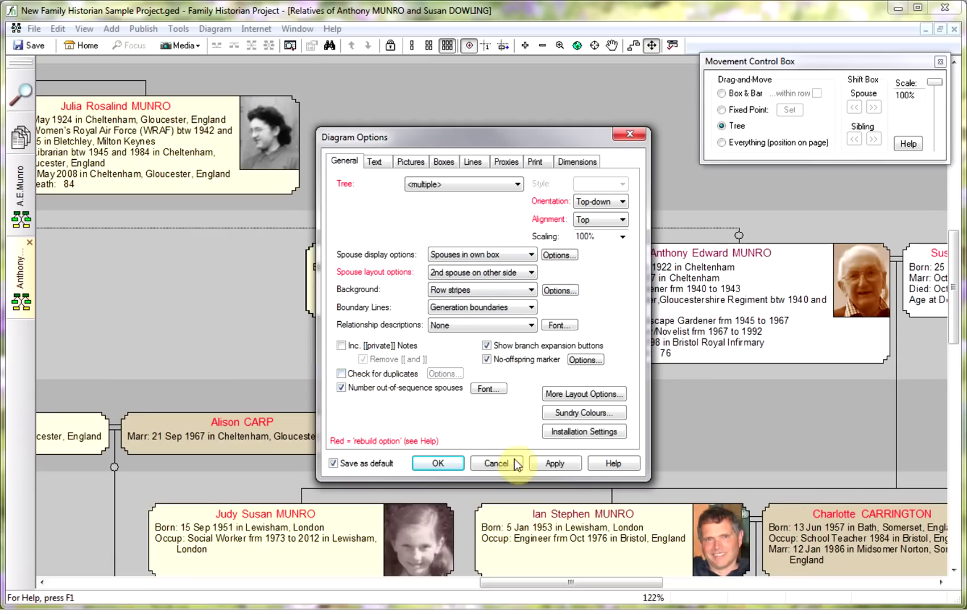
click(553, 464)
drag(480, 145, 434, 122)
click(399, 447)
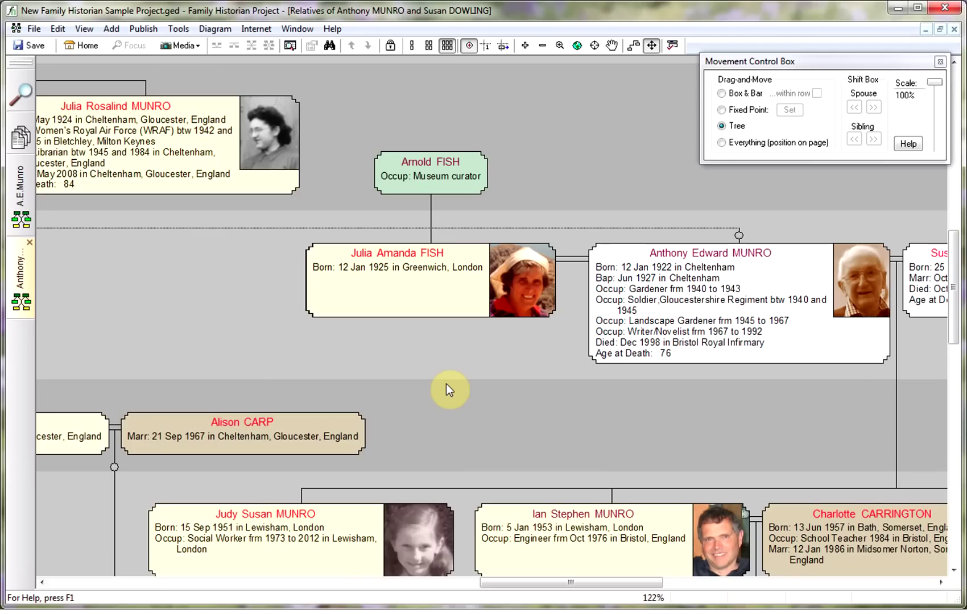
mouse_move(512, 582)
mouse_down()
mouse_move(309, 584)
mouse_move(187, 565)
mouse_move(342, 576)
mouse_move(508, 567)
mouse_up()
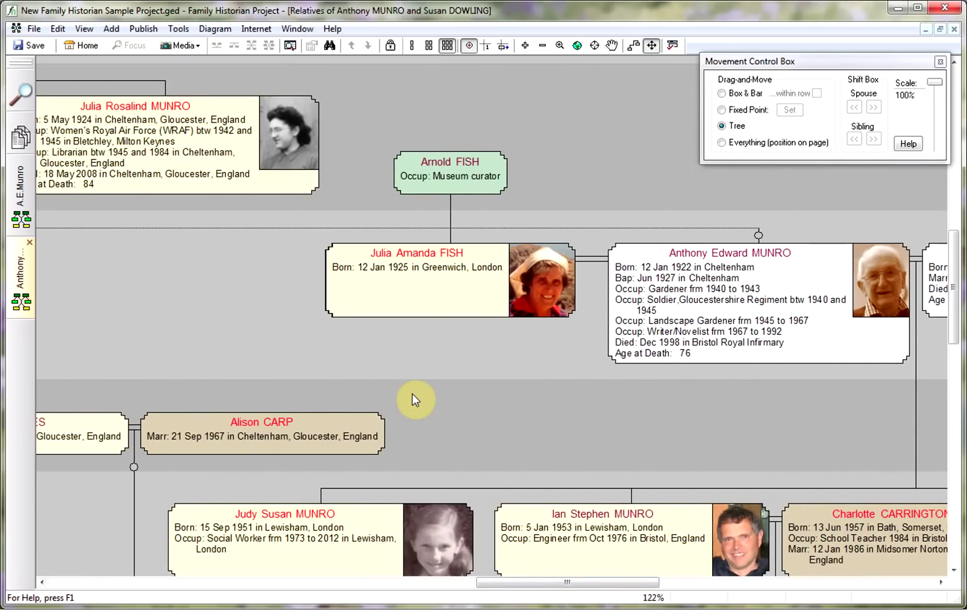
Save the diagram as a Family Historian chart named 'All the Munros'.
click(210, 28)
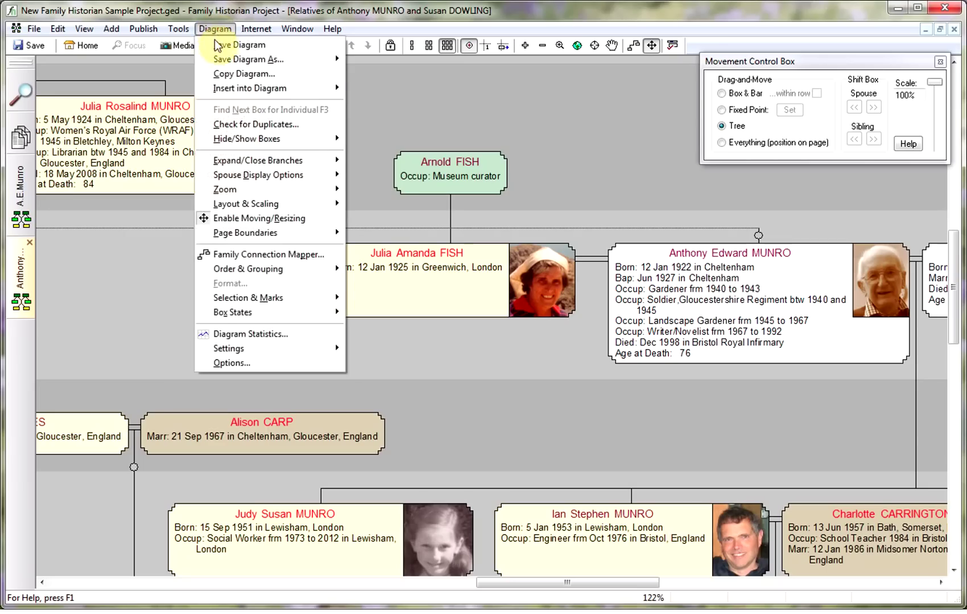
mouse_move(219, 60)
click(387, 61)
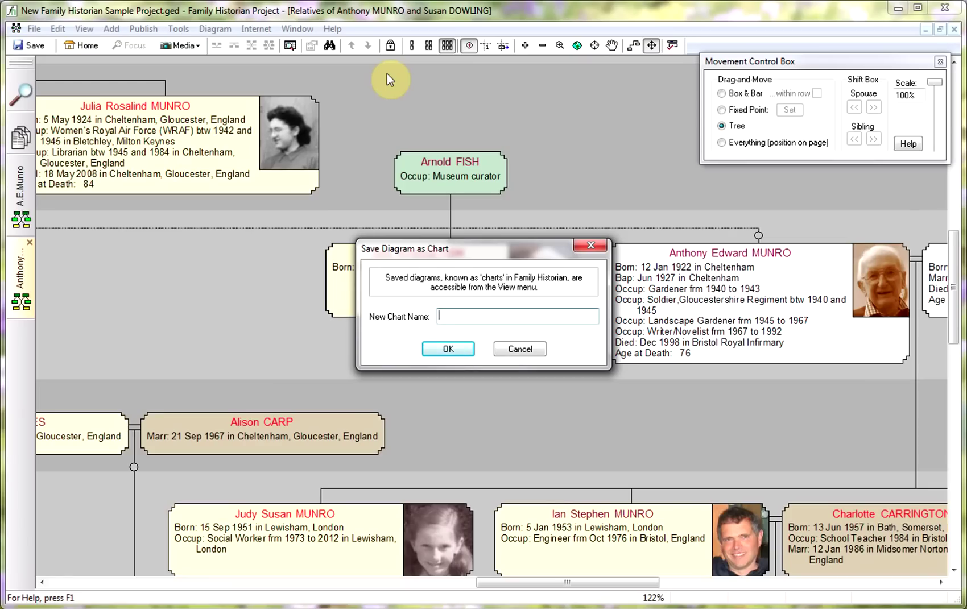
text(All the Munros)
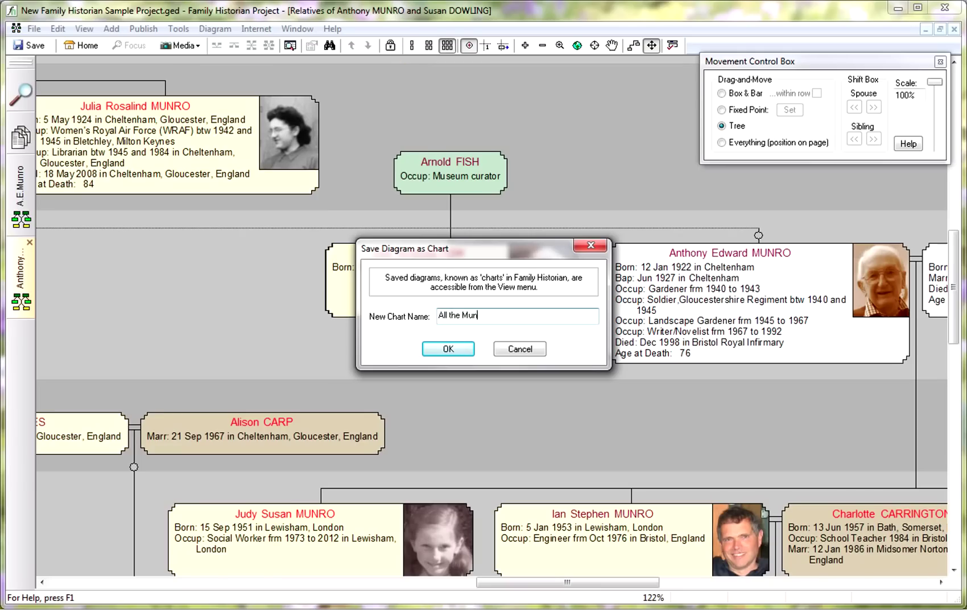
click(449, 350)
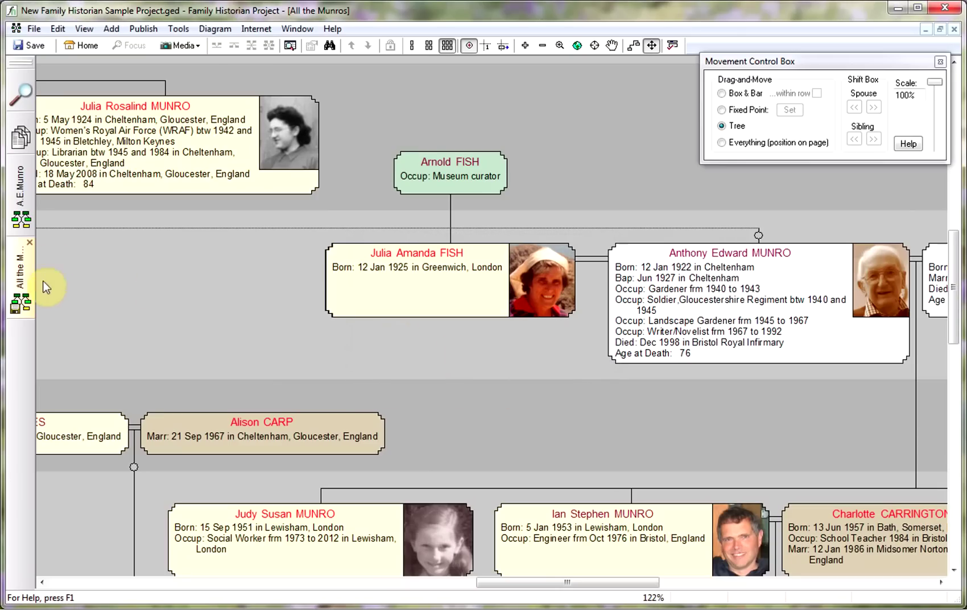
Close the All the Munros chart and reopen it from the Saved Charts list.
click(30, 243)
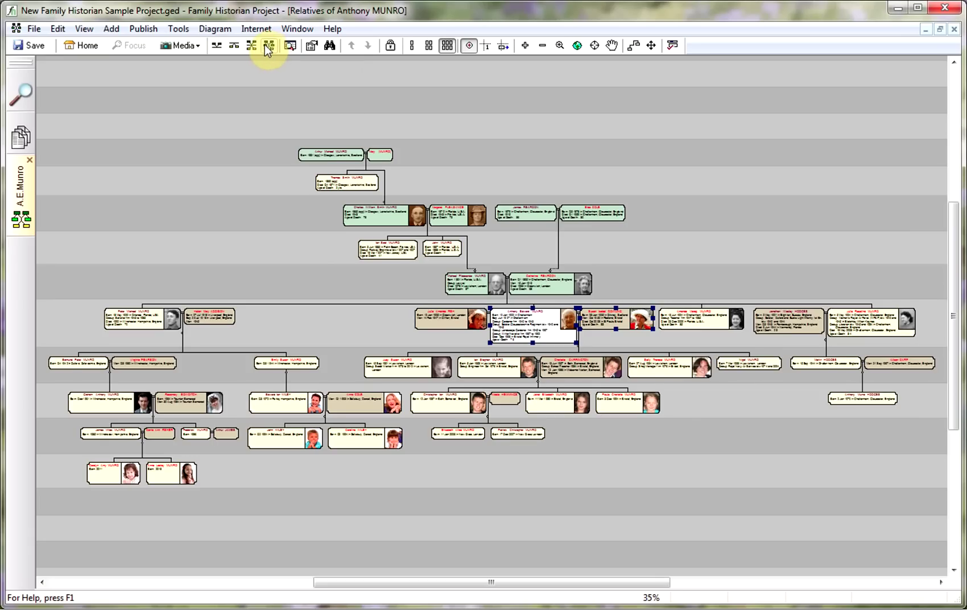
click(82, 28)
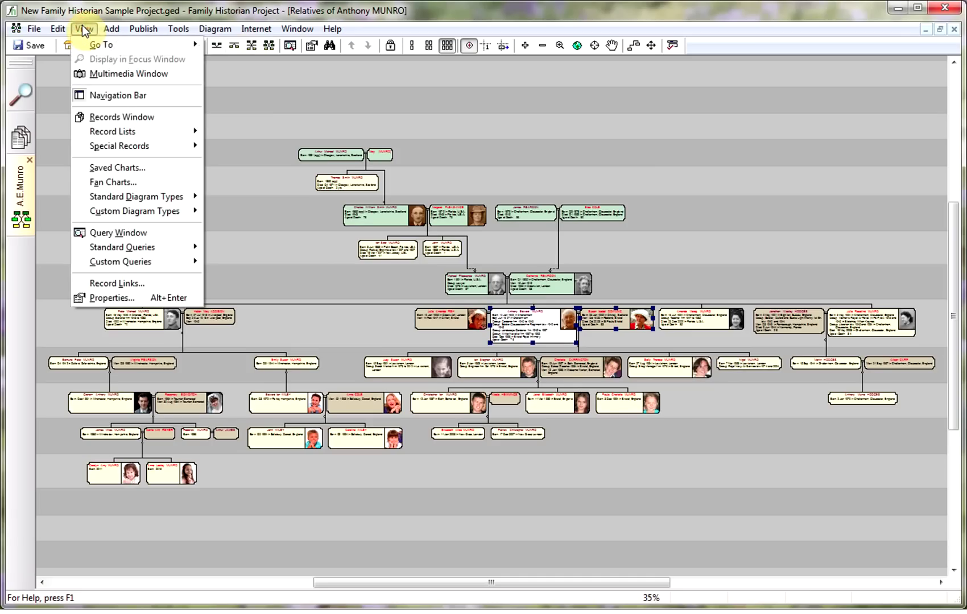
click(105, 167)
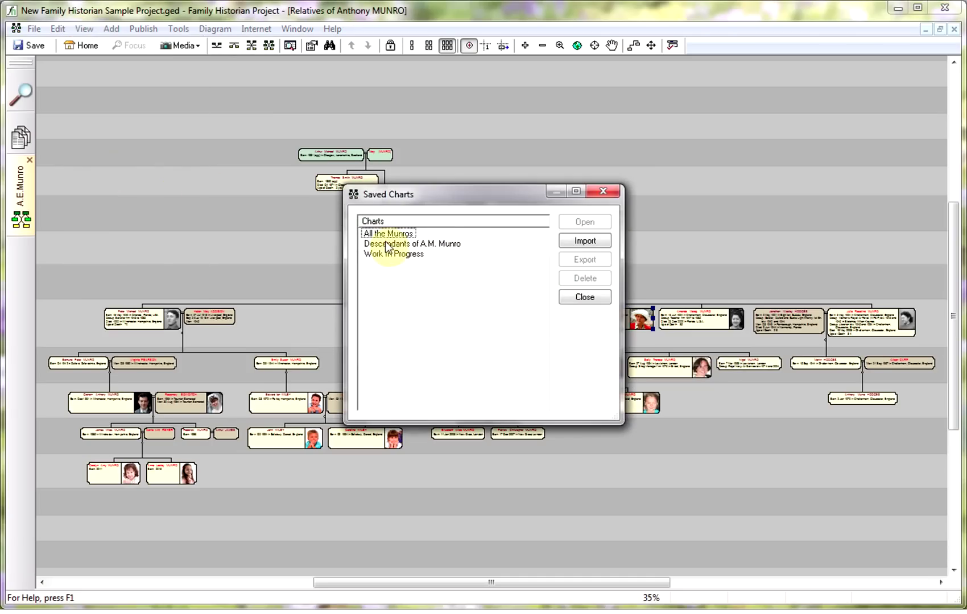
click(388, 235)
click(584, 221)
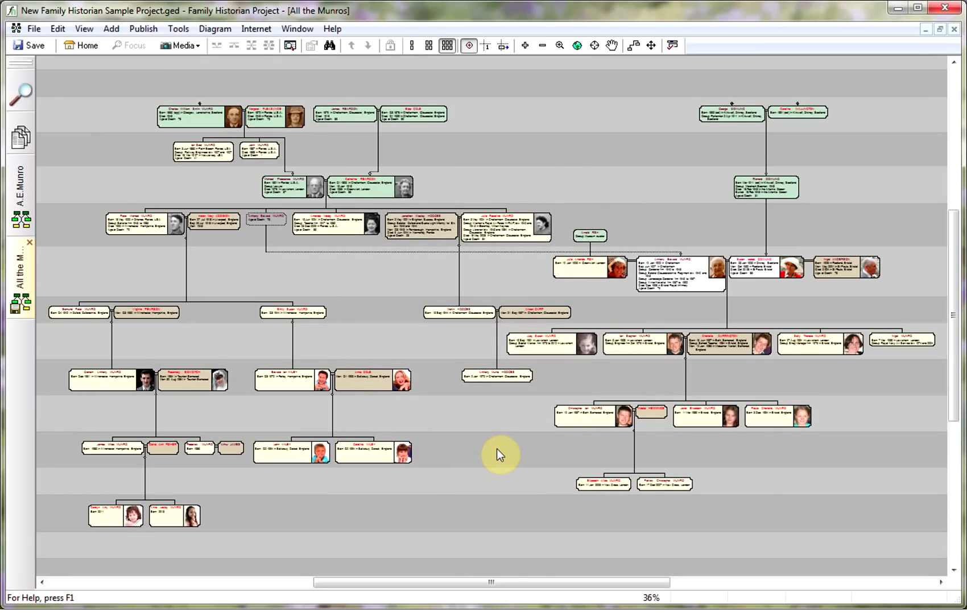
right_click(485, 107)
mouse_move(519, 151)
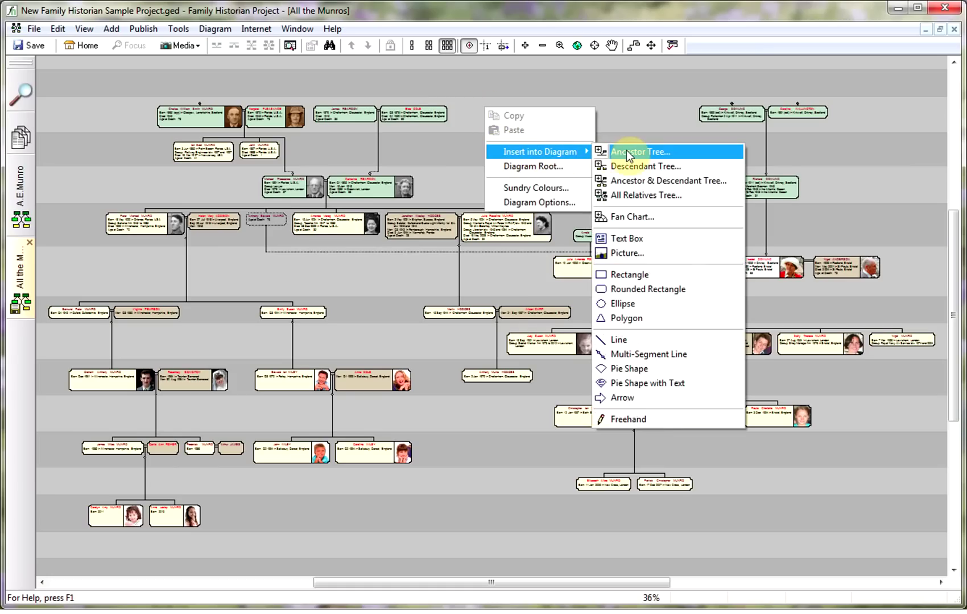